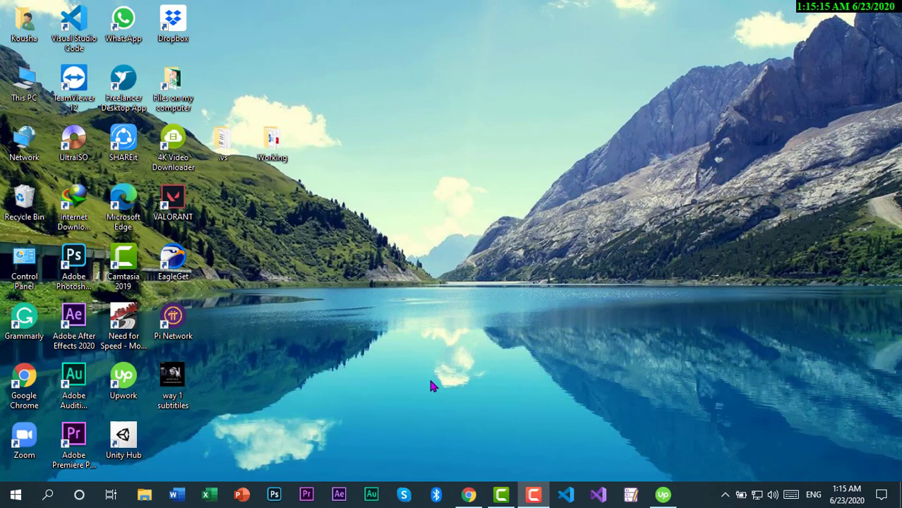
Step: Bring the browser window with the Libertex demo portal to the front
click(470, 496)
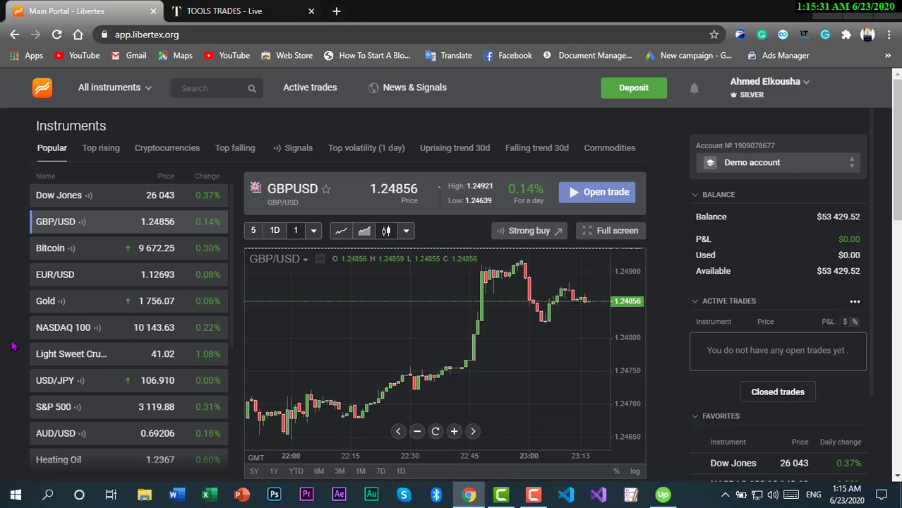
Step: Show the EUR/USD chart in Libertex, then view the ToolsTrades live signals page
double_click(65, 274)
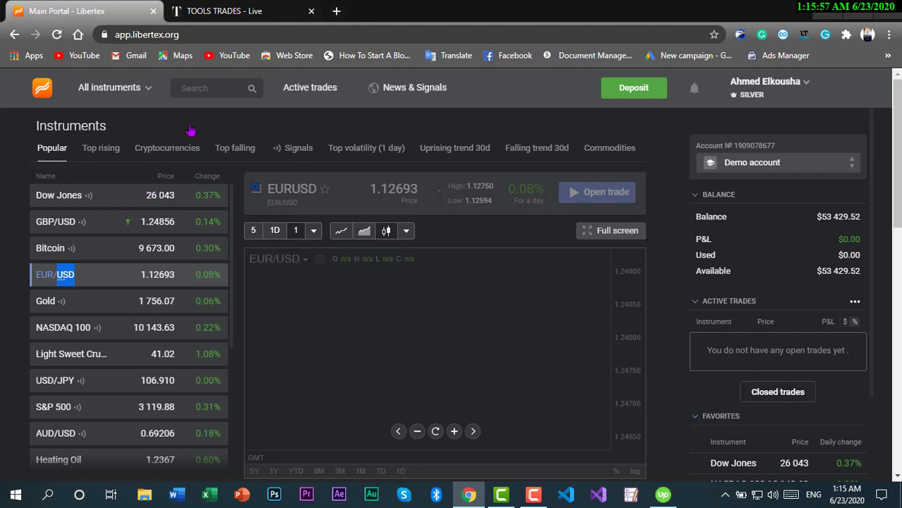
click(225, 11)
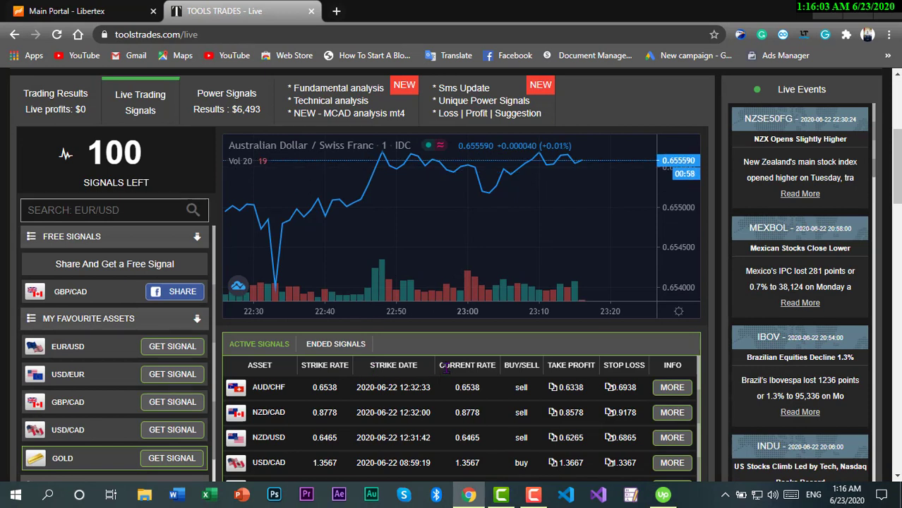
drag(441, 365, 494, 367)
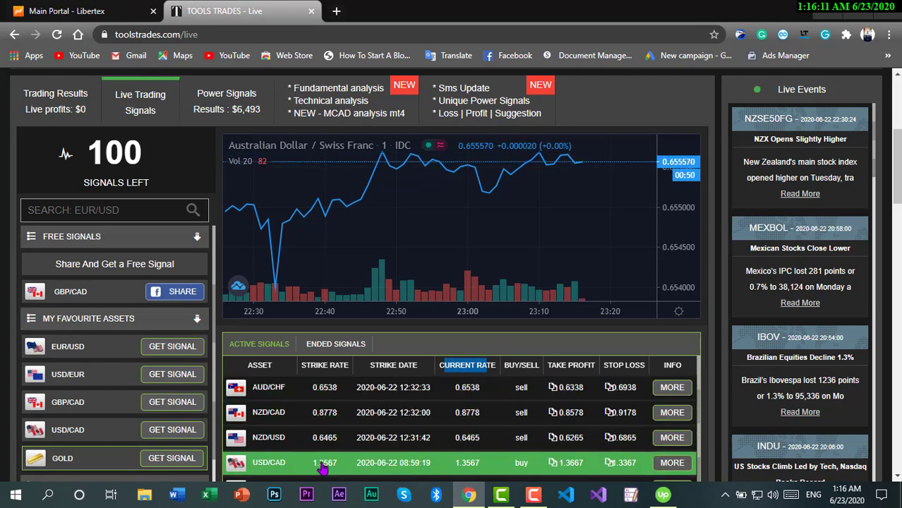
click(173, 347)
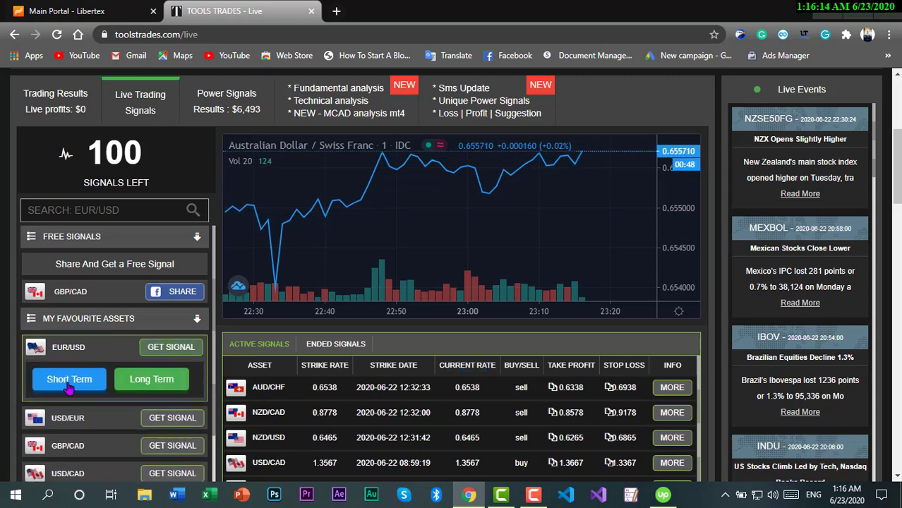
click(174, 348)
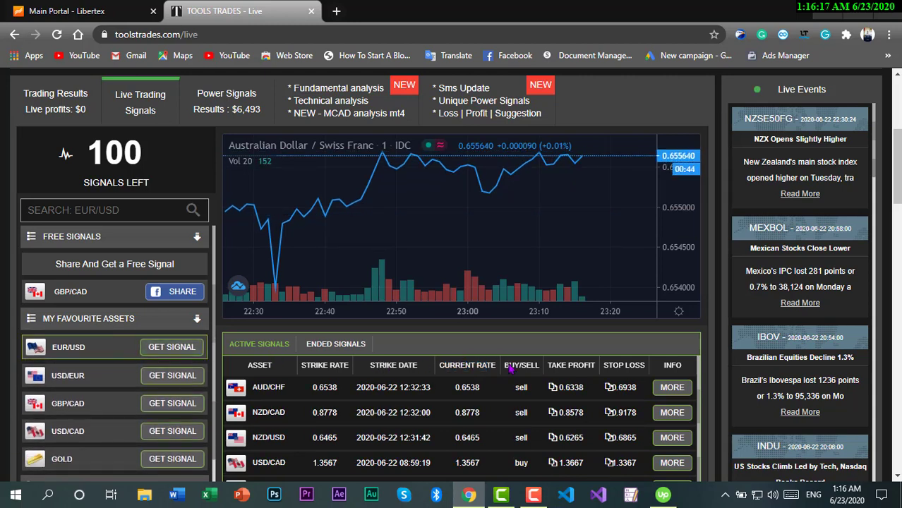
triple_click(534, 366)
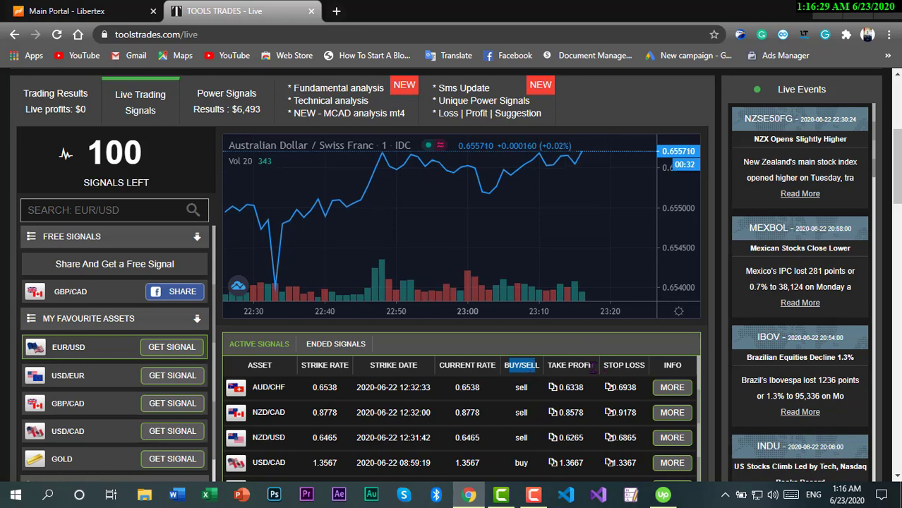
click(562, 366)
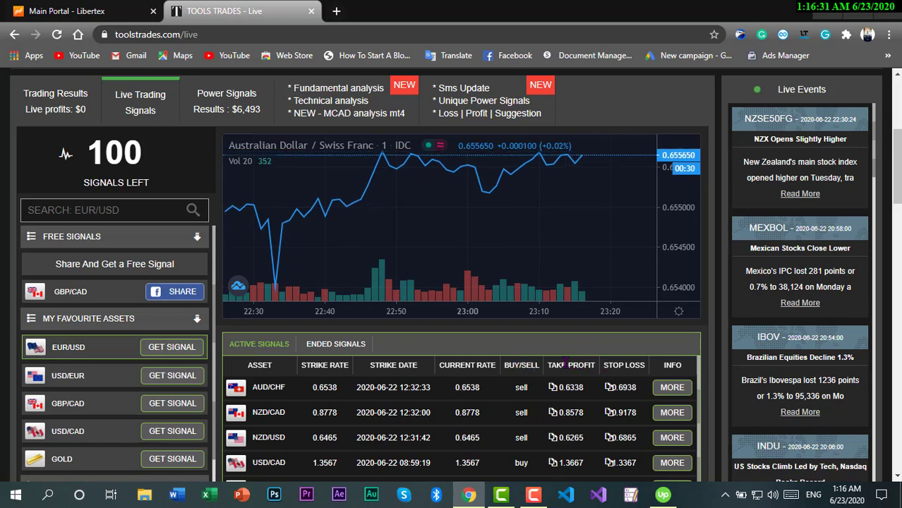
drag(565, 363, 573, 365)
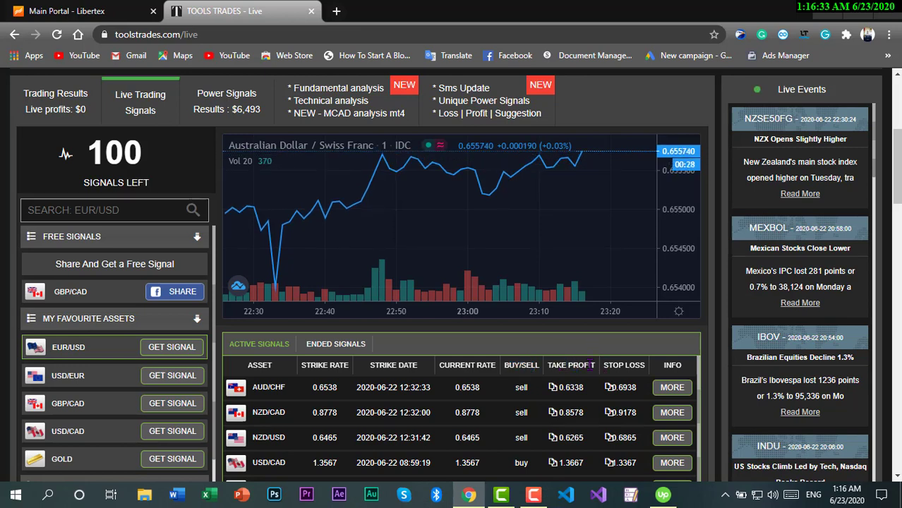
drag(643, 366, 611, 365)
drag(550, 365, 574, 366)
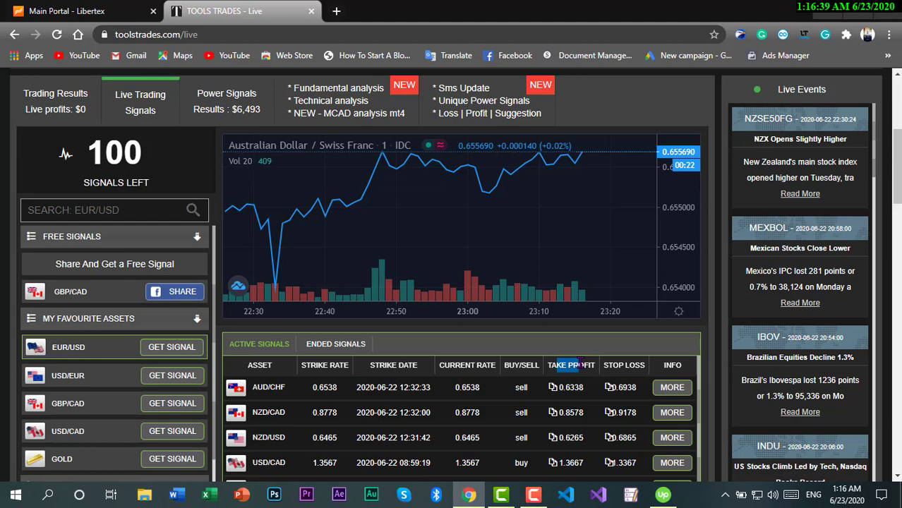
click(573, 366)
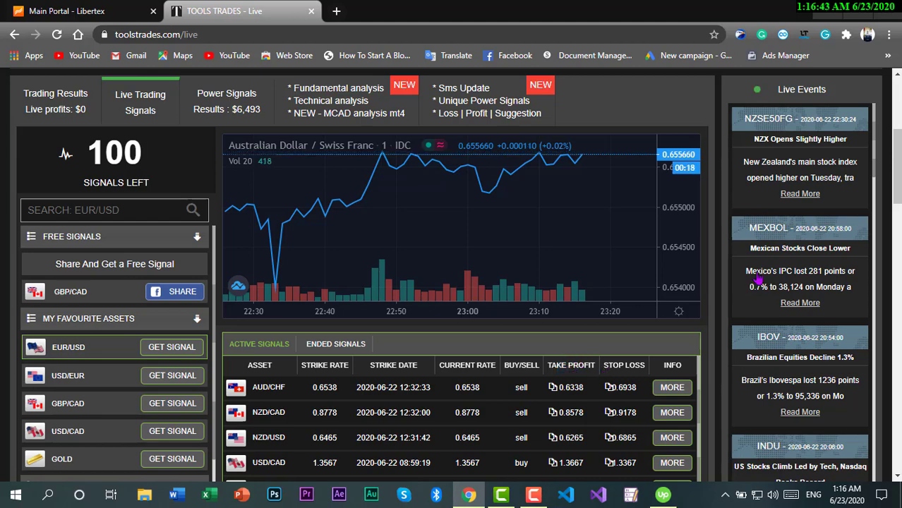
Step: Chart the EUR/USD buy signal (strike 1.1205, take profit 1.1305), then return to Libertex
scroll(897, 170, down, 3)
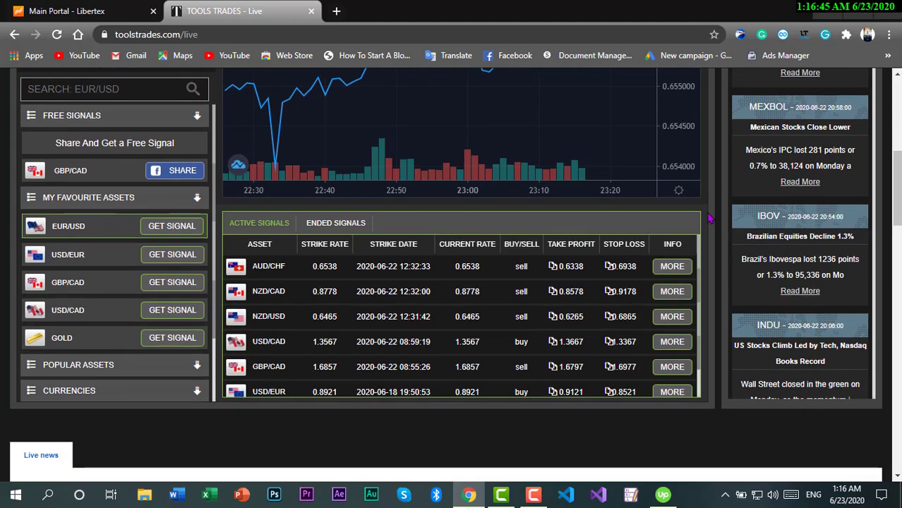
scroll(367, 359, down, 1)
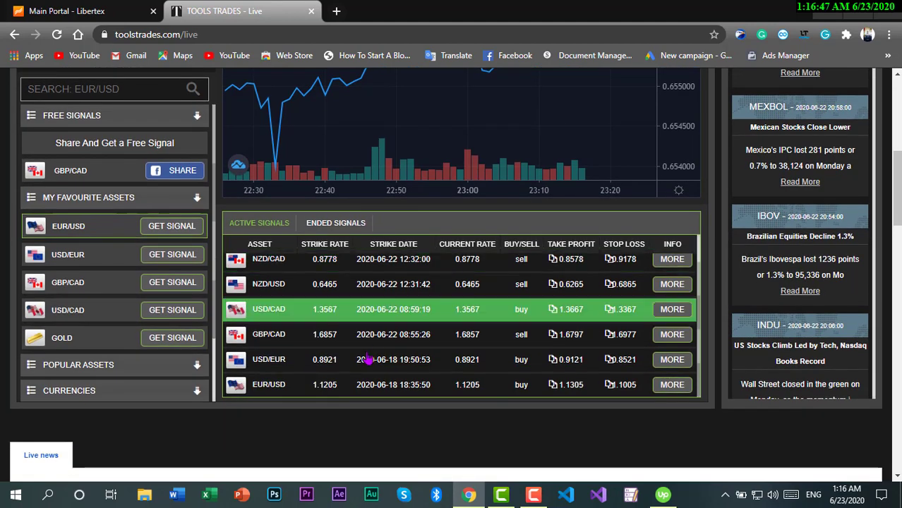
click(315, 387)
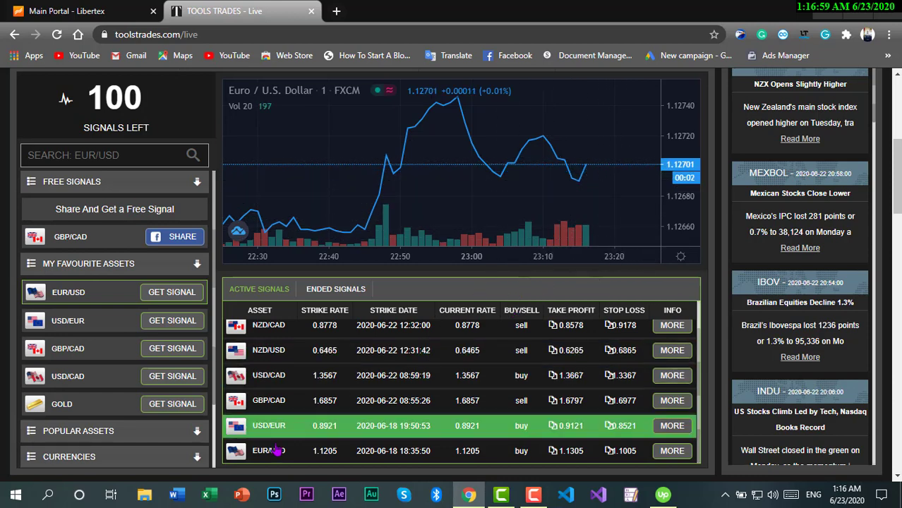
click(526, 459)
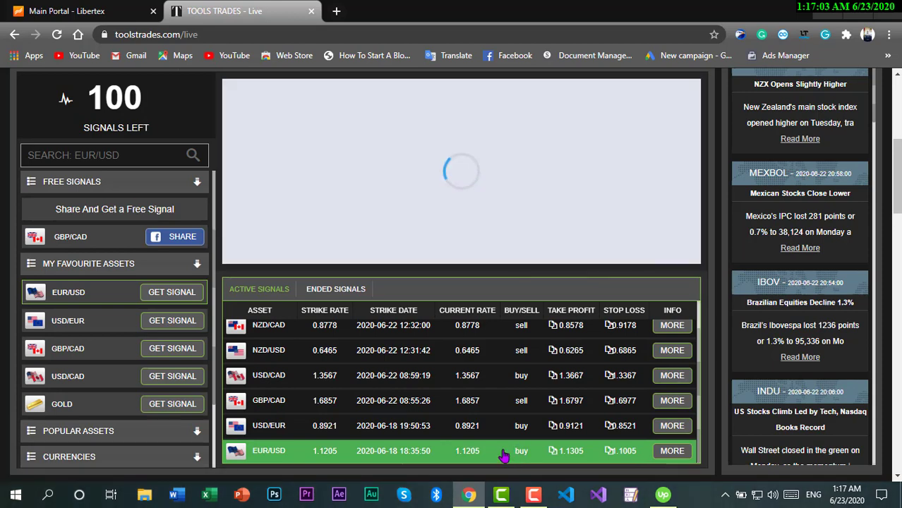
click(85, 10)
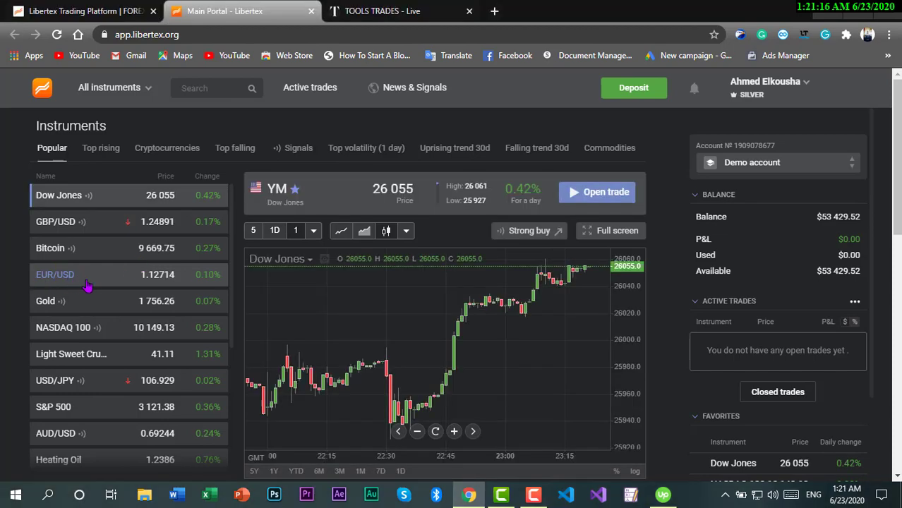
Step: Start a new EUR/USD trade with both profit and loss limits switched off
click(88, 285)
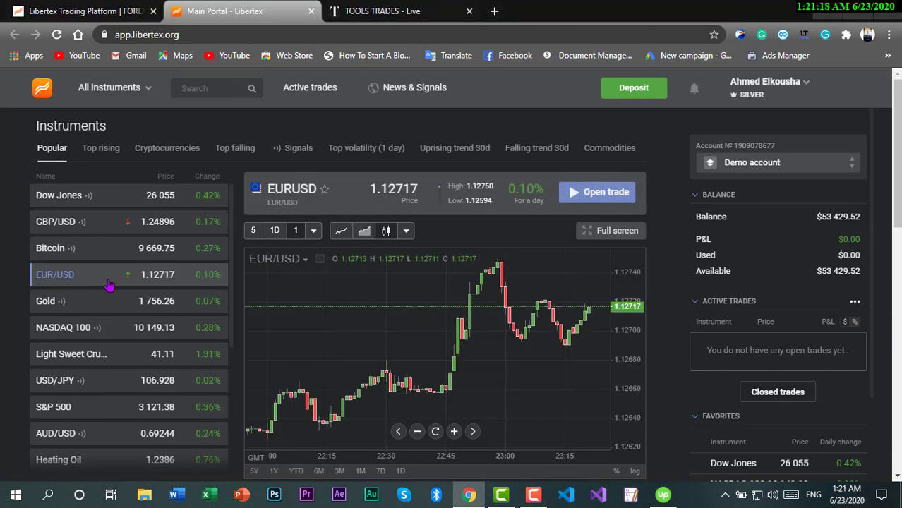
click(592, 193)
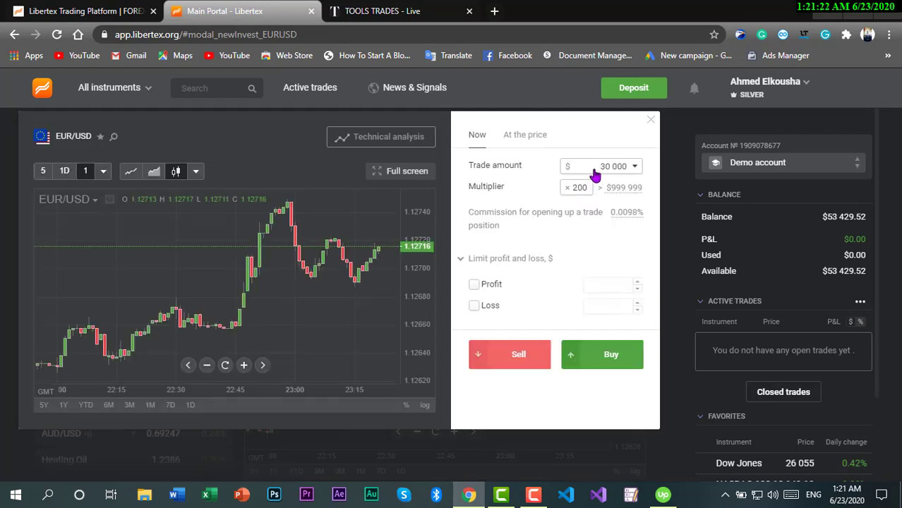
click(473, 286)
click(474, 306)
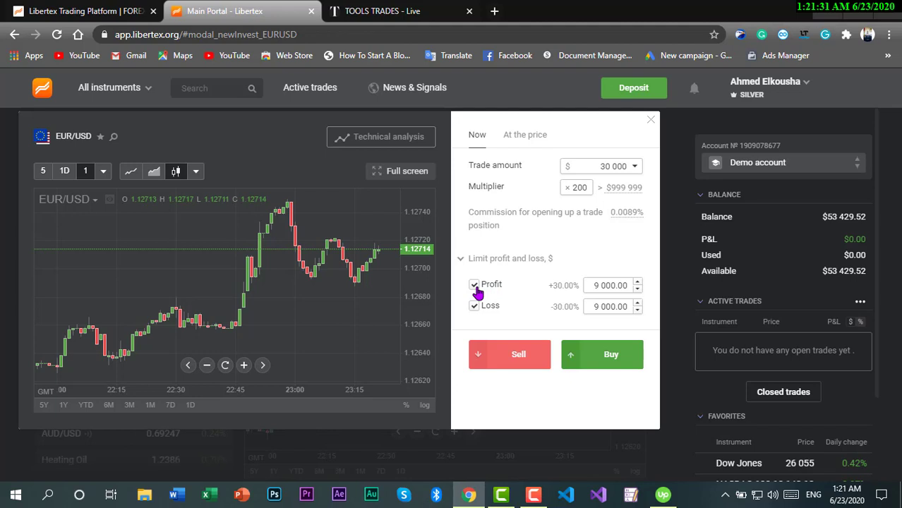
click(474, 286)
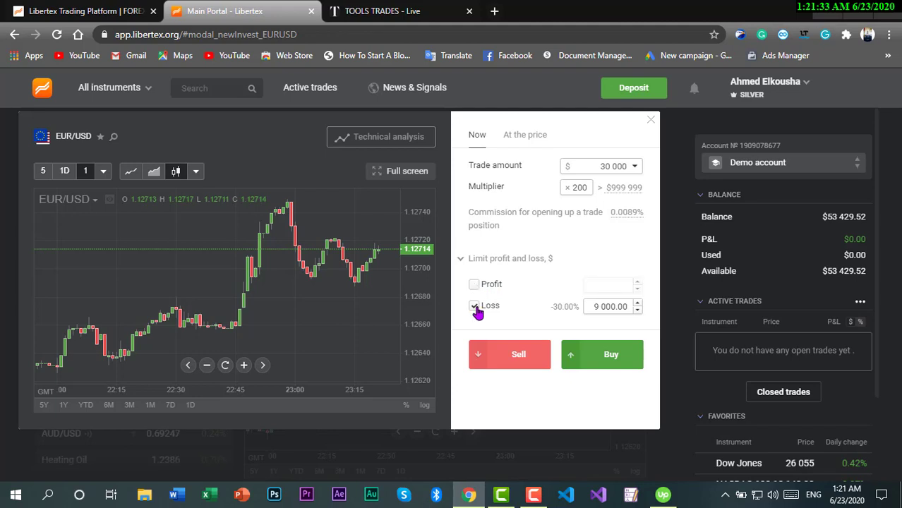
click(475, 306)
Step: Buy EUR/USD with a 5 000 trade amount at ×200 and acknowledge the confirmation
click(607, 168)
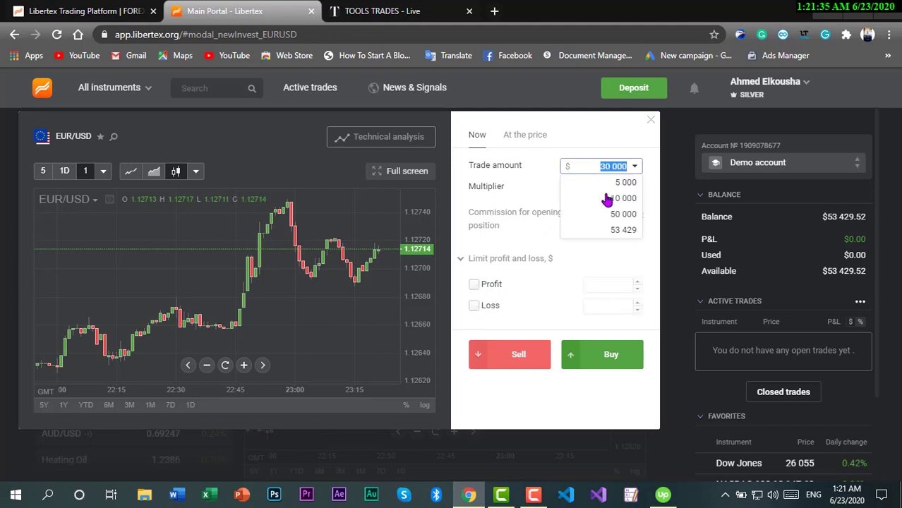
click(608, 182)
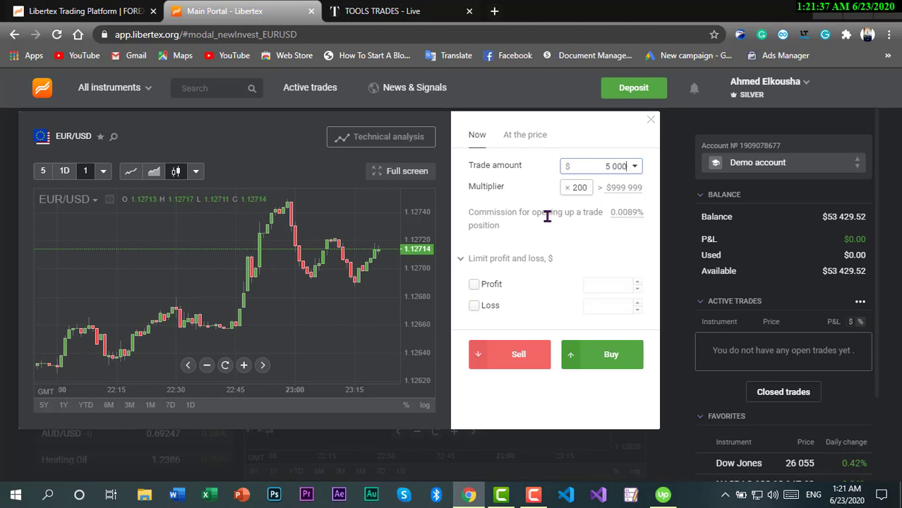
click(586, 358)
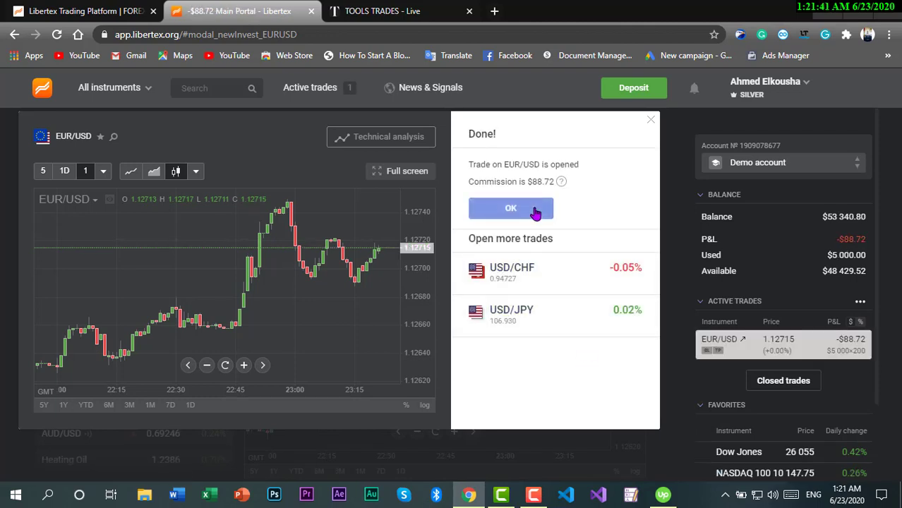
click(536, 210)
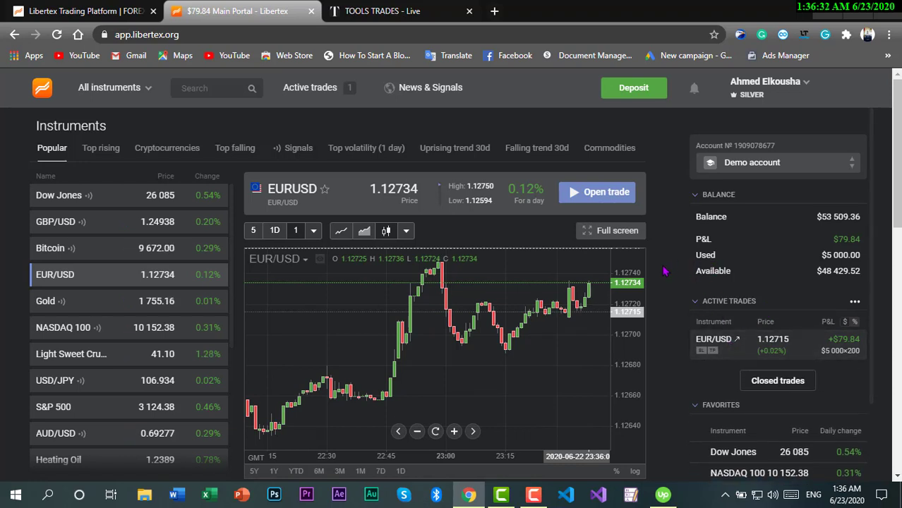
Step: Close out the active EUR/USD position, taking the $115.33 (2.31%) profit
click(749, 345)
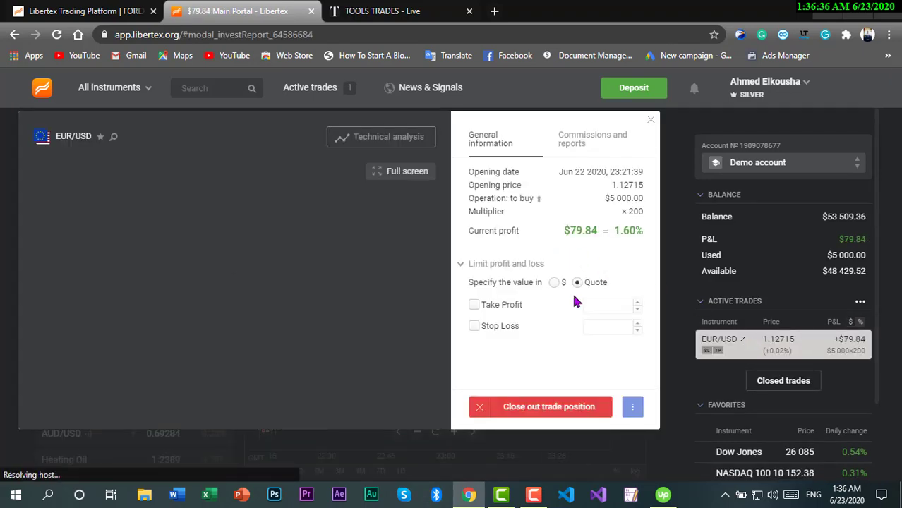
click(555, 412)
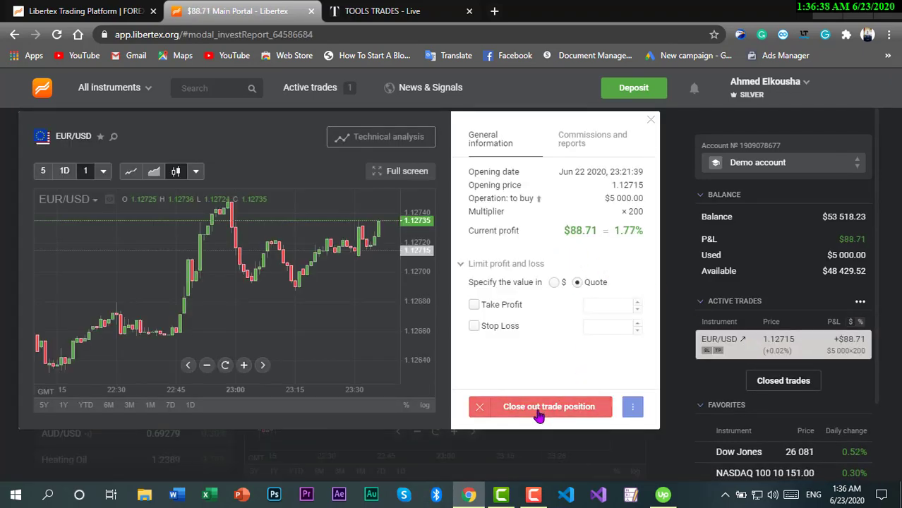
click(505, 262)
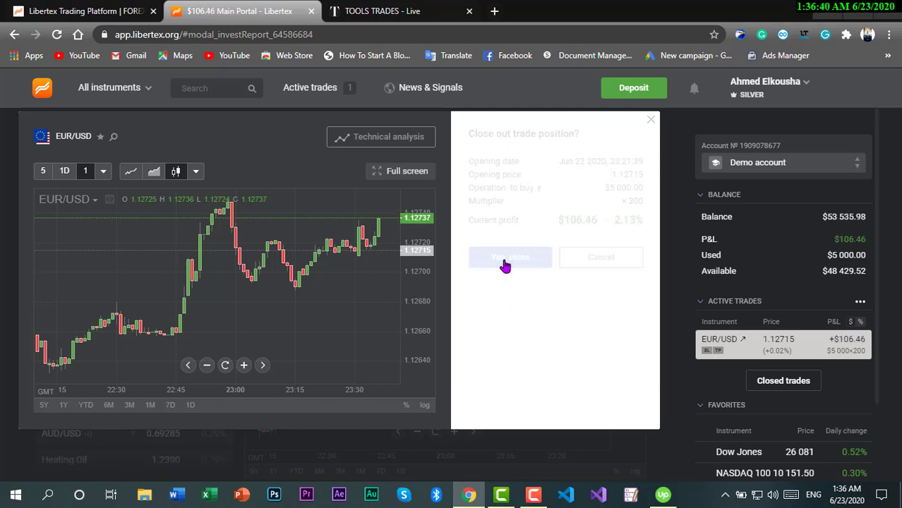
drag(564, 220, 593, 219)
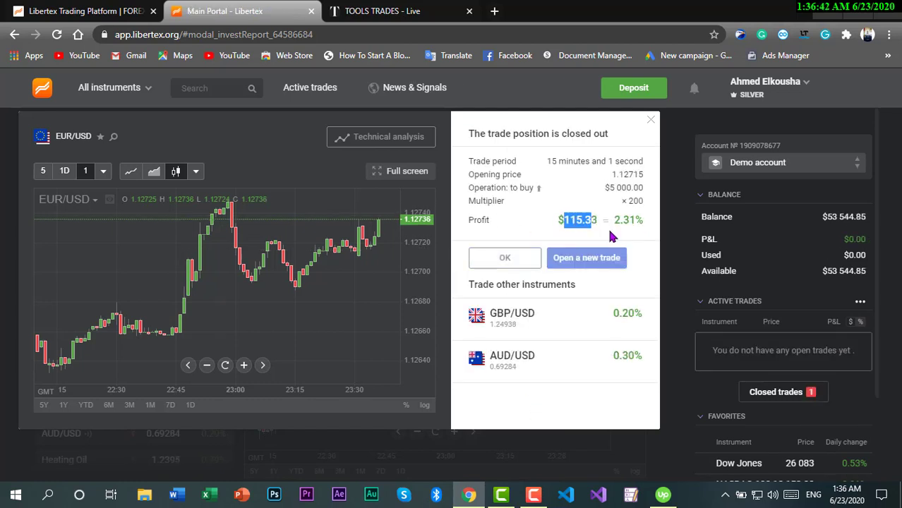
click(599, 220)
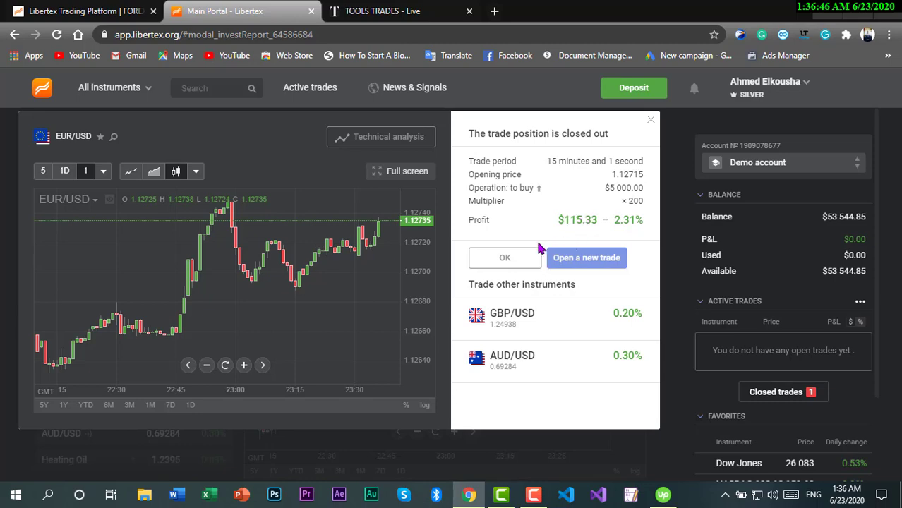
click(513, 259)
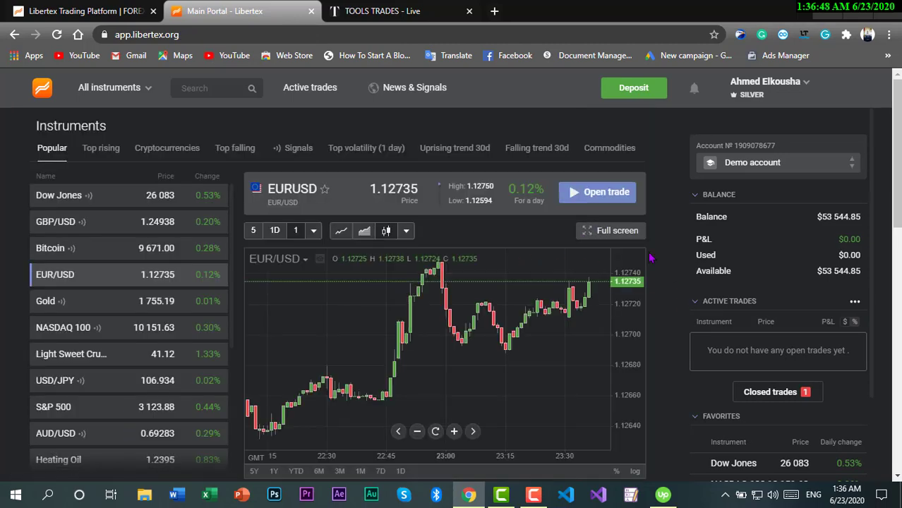
Step: Review the Closed out trades list and the latest EUR/USD trade report (+2.31%, $5,115.33 received)
scroll(682, 255, down, 1)
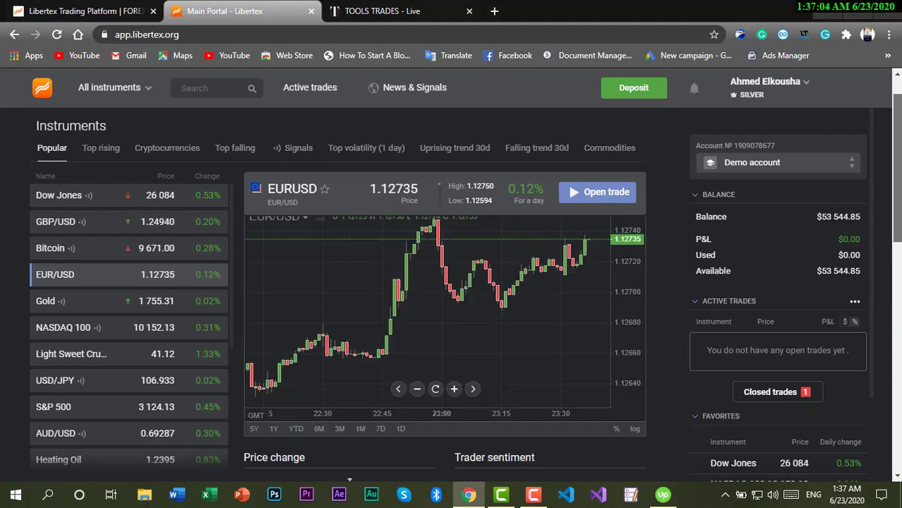
click(751, 396)
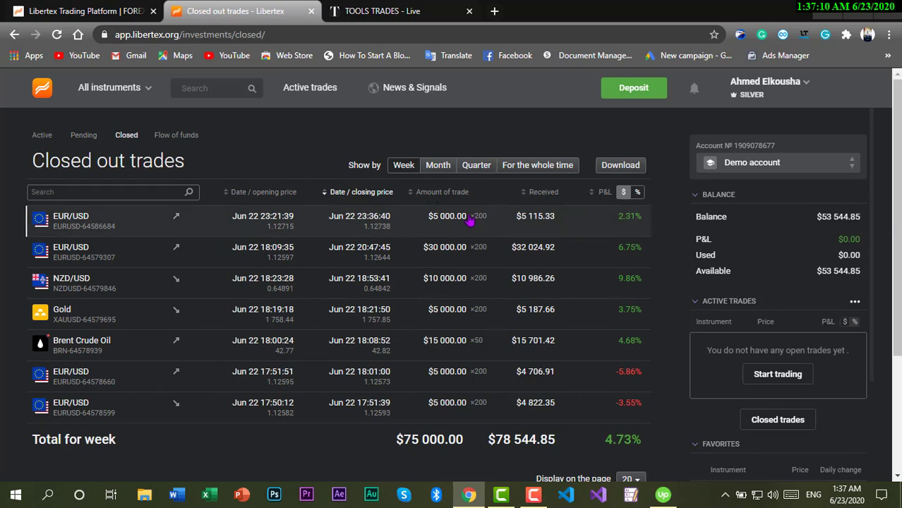
click(429, 234)
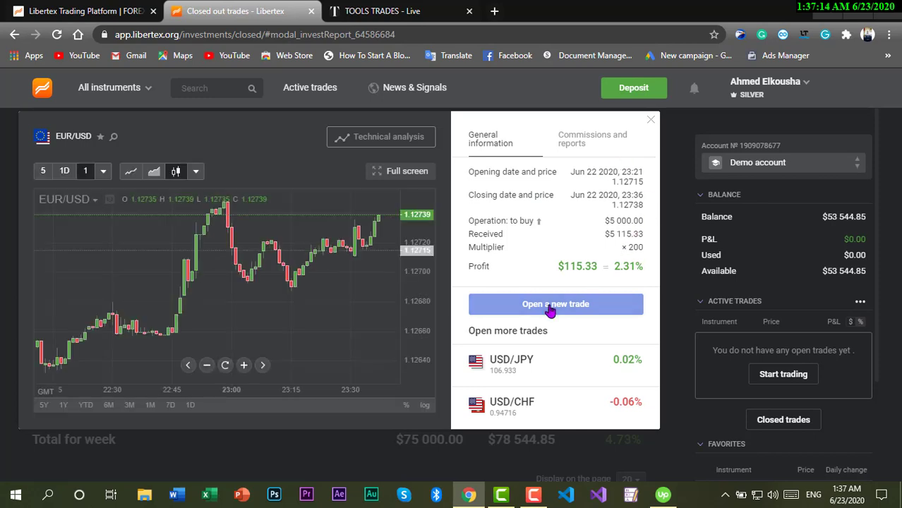
click(650, 122)
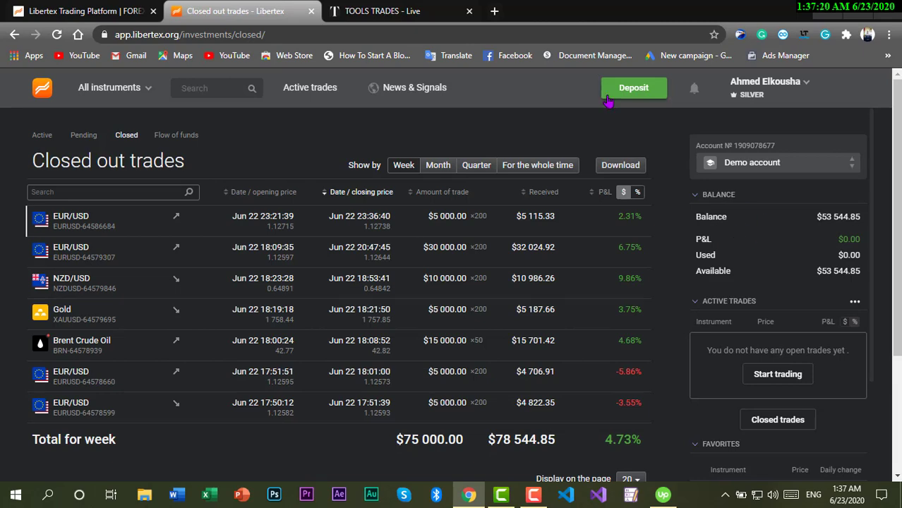
click(389, 10)
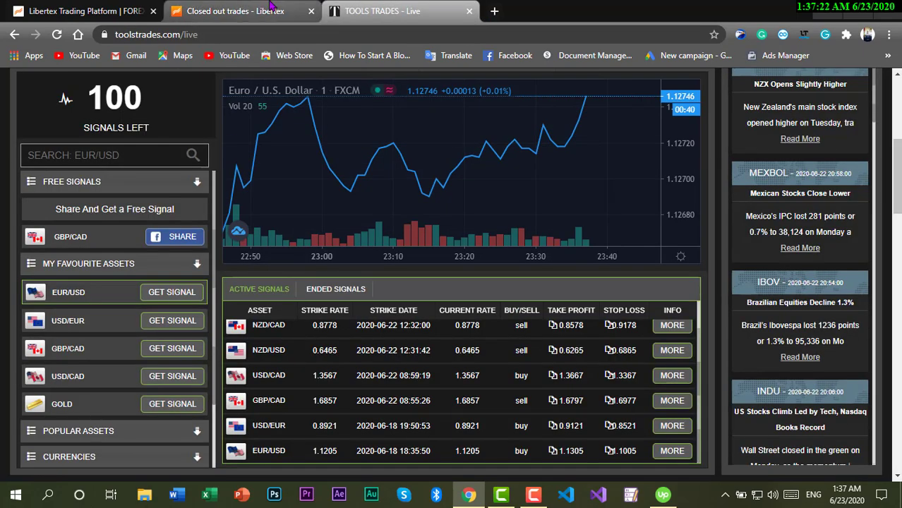
click(272, 9)
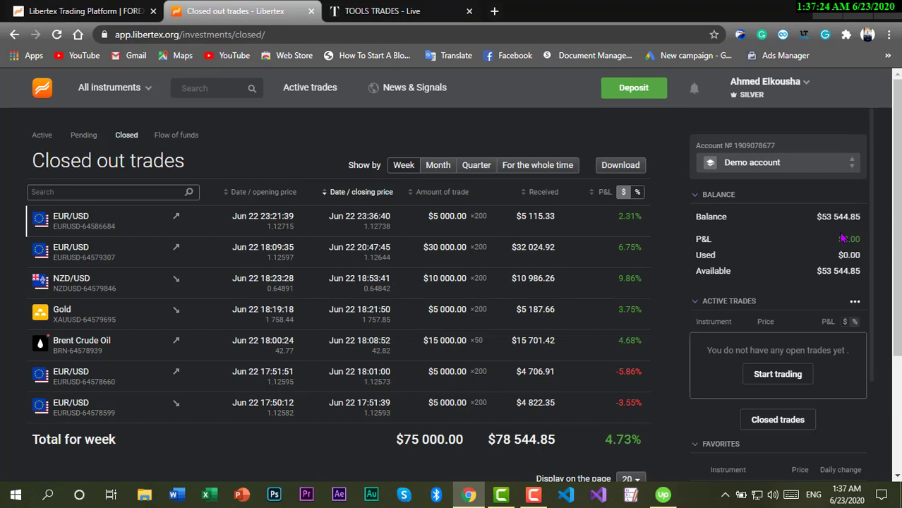